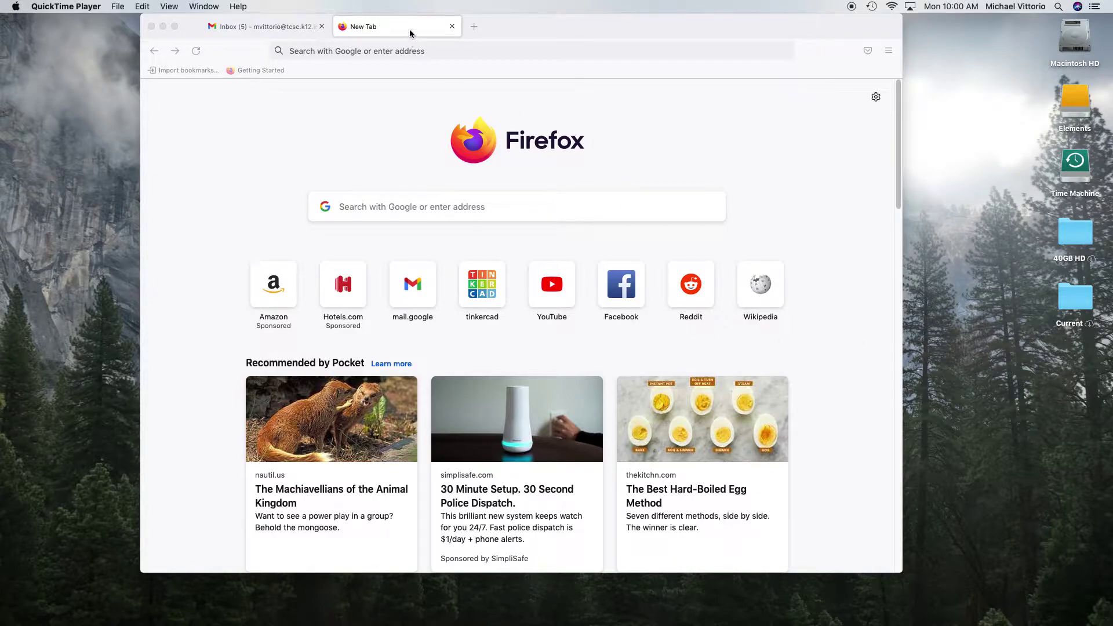
Open the Tinkercad website from the browser's new-tab shortcuts.
{"action": "left_click", "coordinate": [482, 285]}
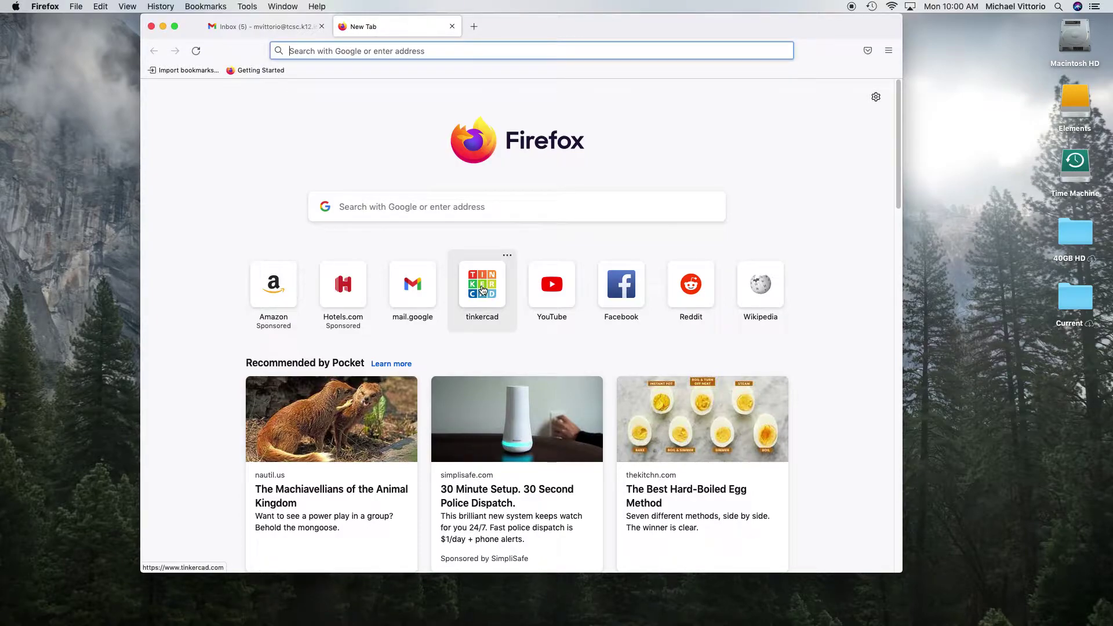
{"action": "left_click", "coordinate": [483, 290]}
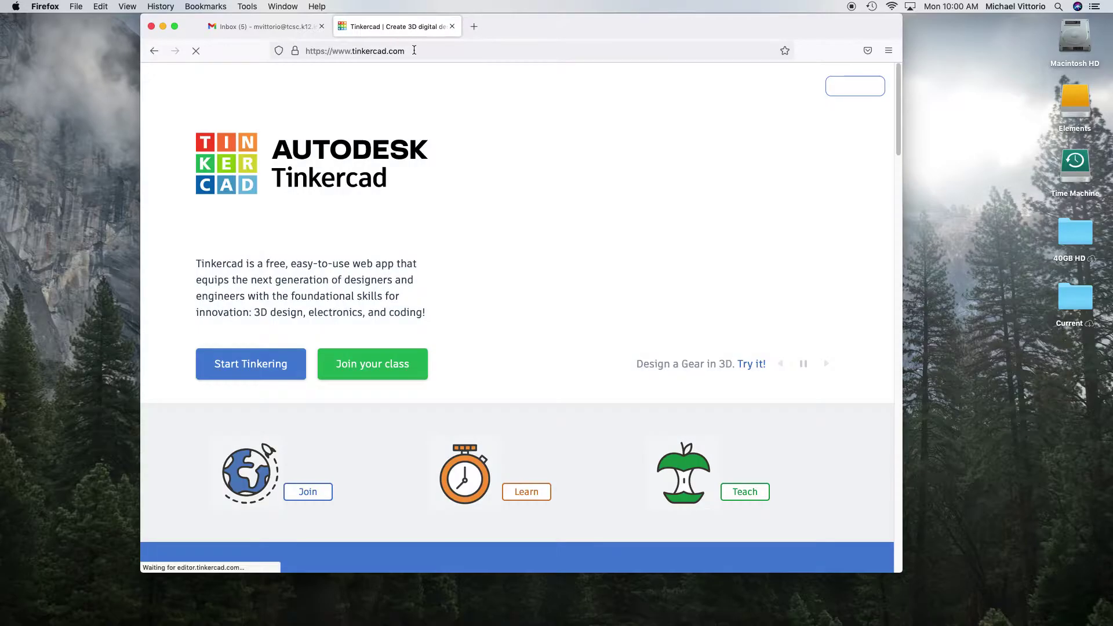
{"action": "left_click_drag", "start_coordinate": [413, 49], "coordinate": [310, 54]}
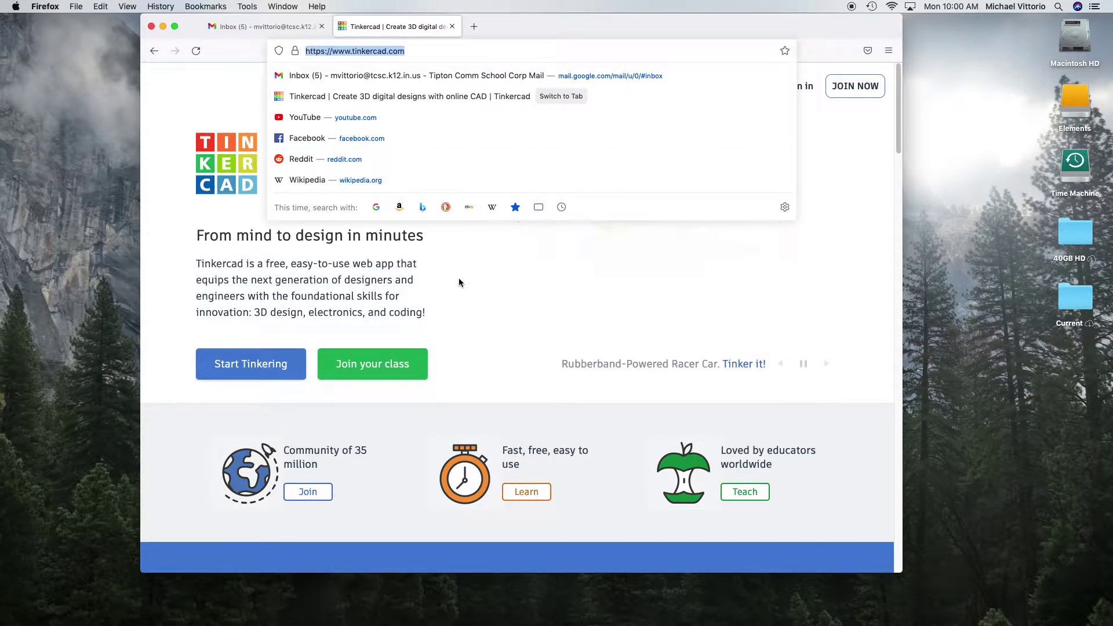
{"action": "left_click", "coordinate": [472, 260]}
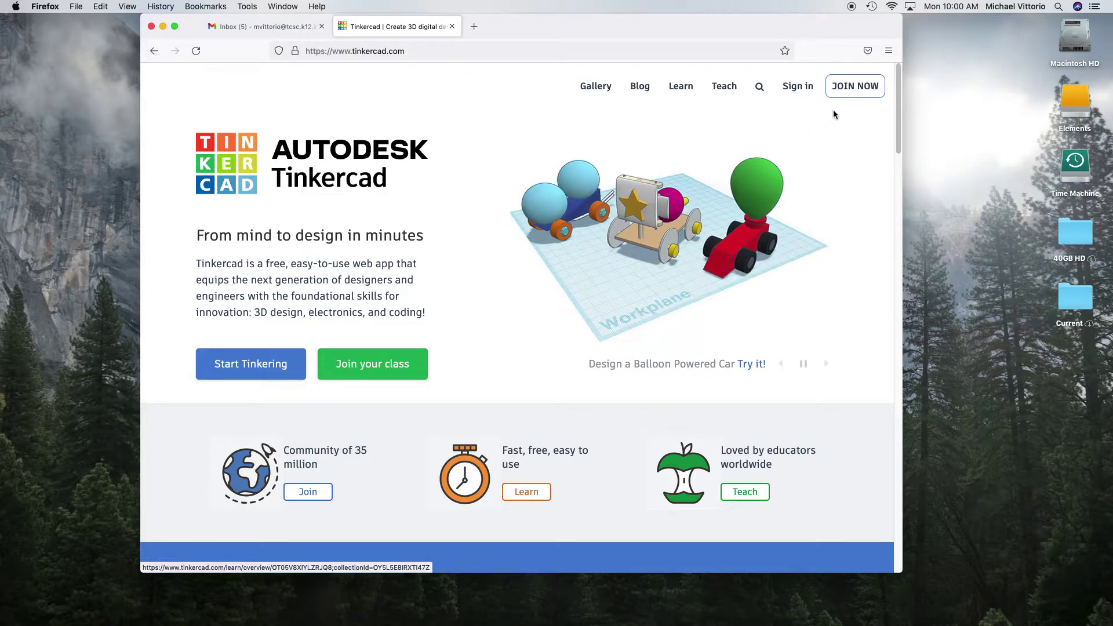
View the personal account sign-up options, and sign in to the existing personal account with Google.
{"action": "left_click", "coordinate": [848, 93]}
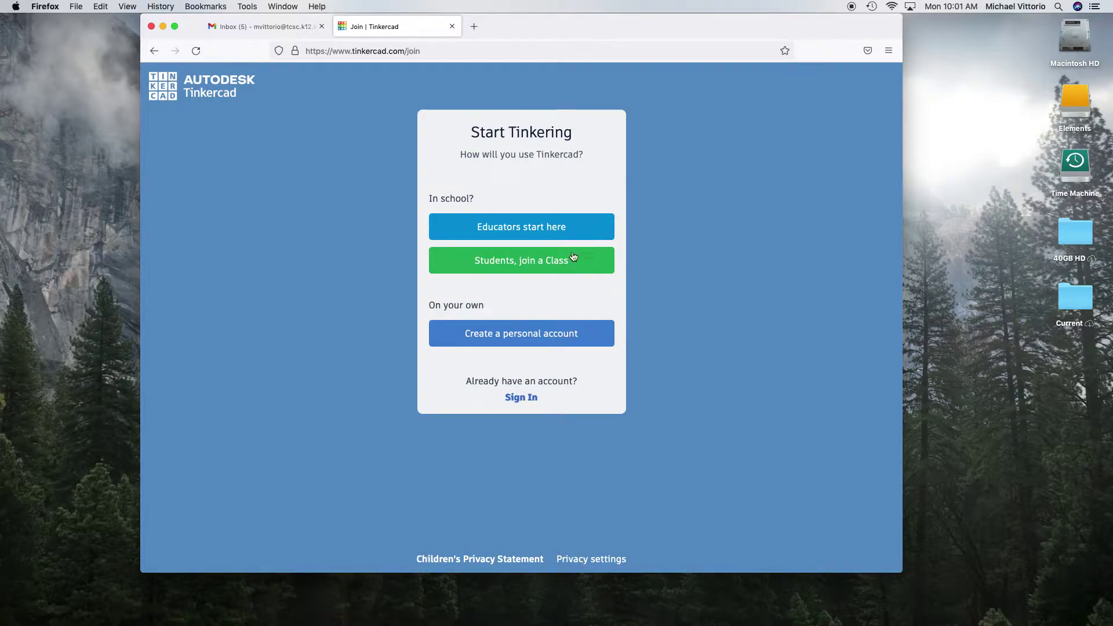
{"action": "left_click", "coordinate": [530, 336]}
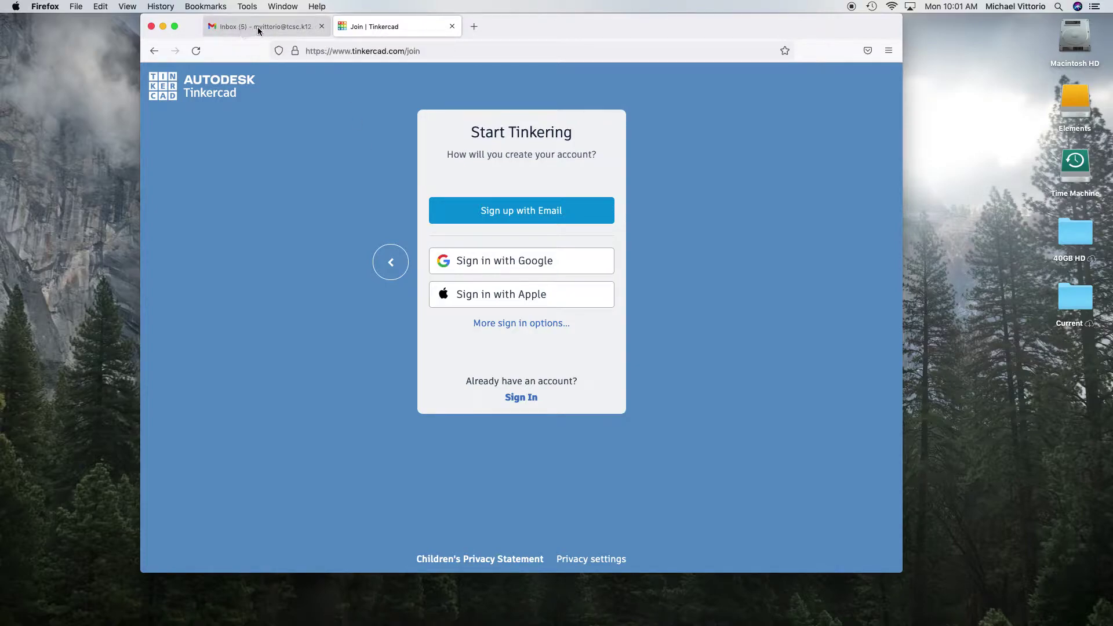
{"action": "left_click", "coordinate": [523, 398]}
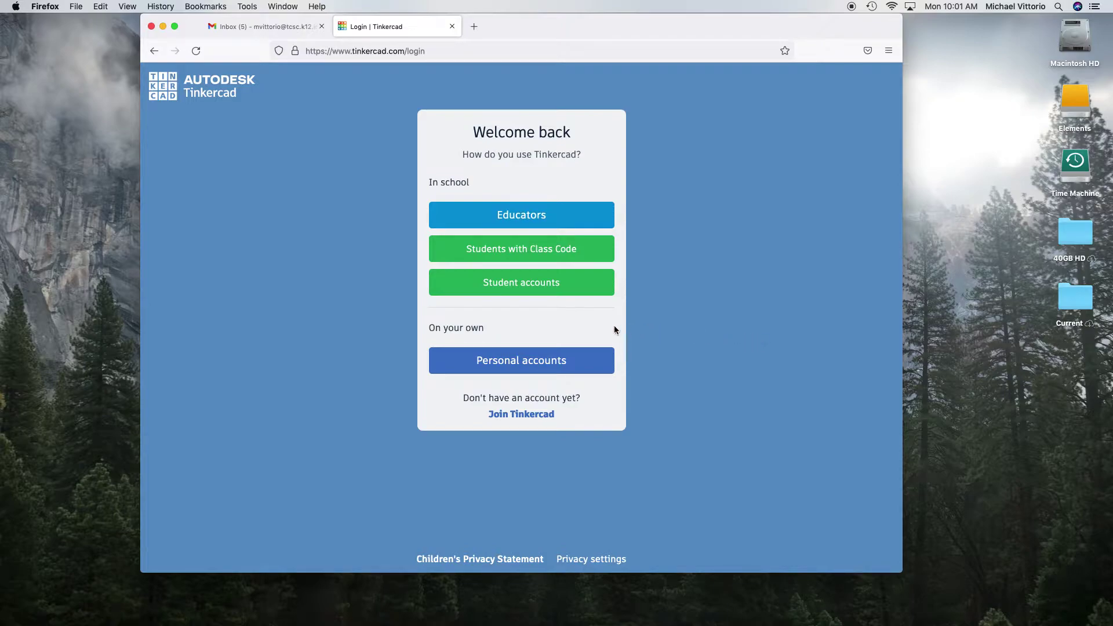
{"action": "left_click", "coordinate": [572, 366]}
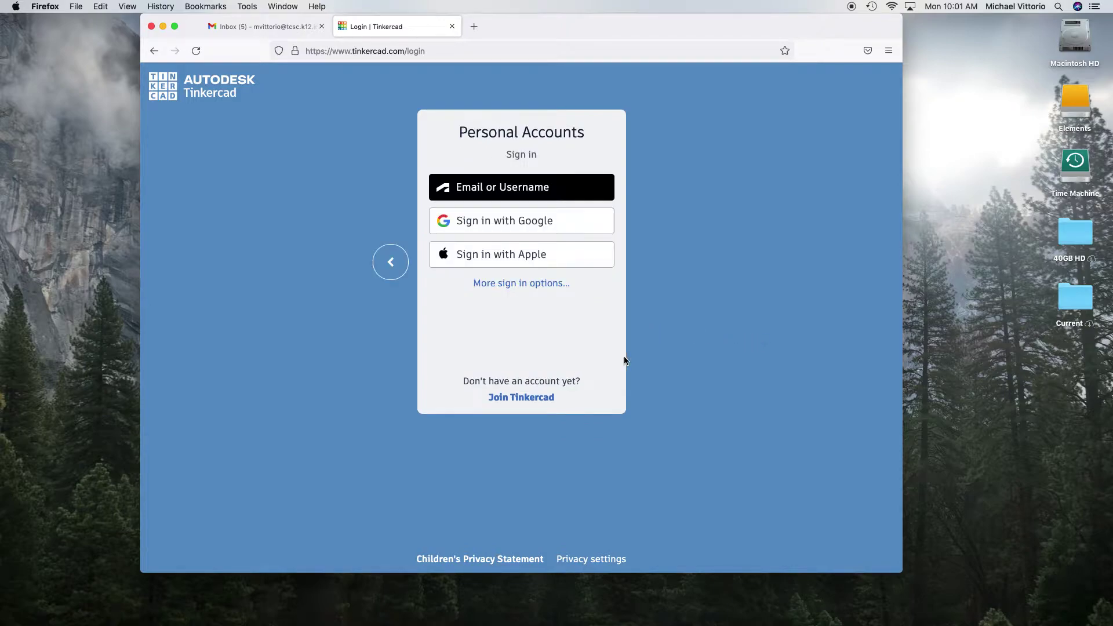
{"action": "left_click", "coordinate": [497, 227]}
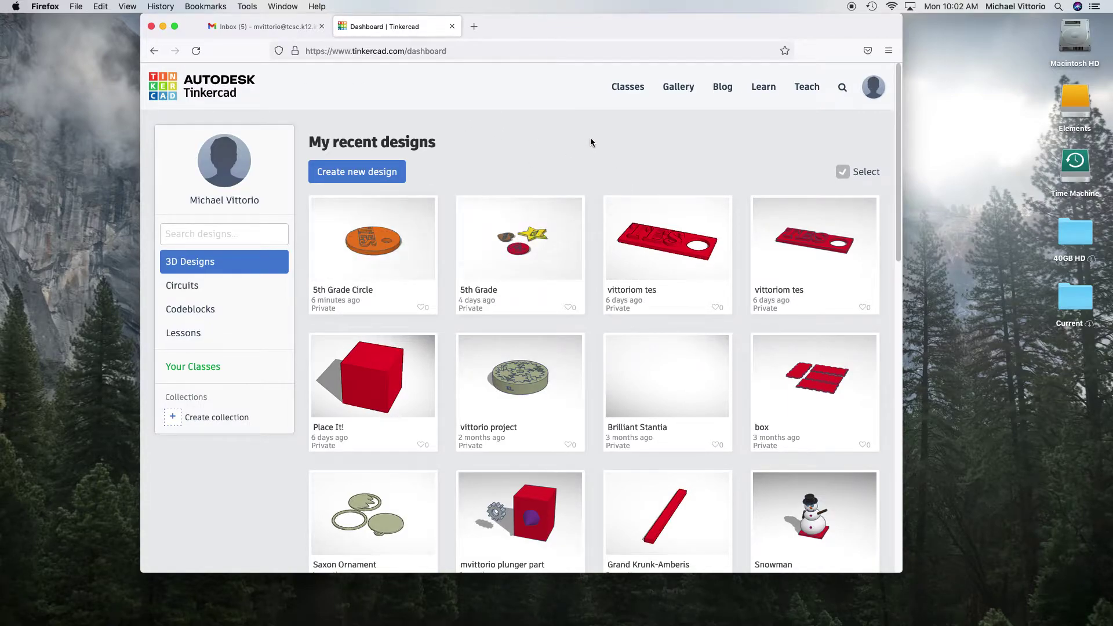
Open the Learn section and look through all the 3D starters.
{"action": "left_click", "coordinate": [759, 94]}
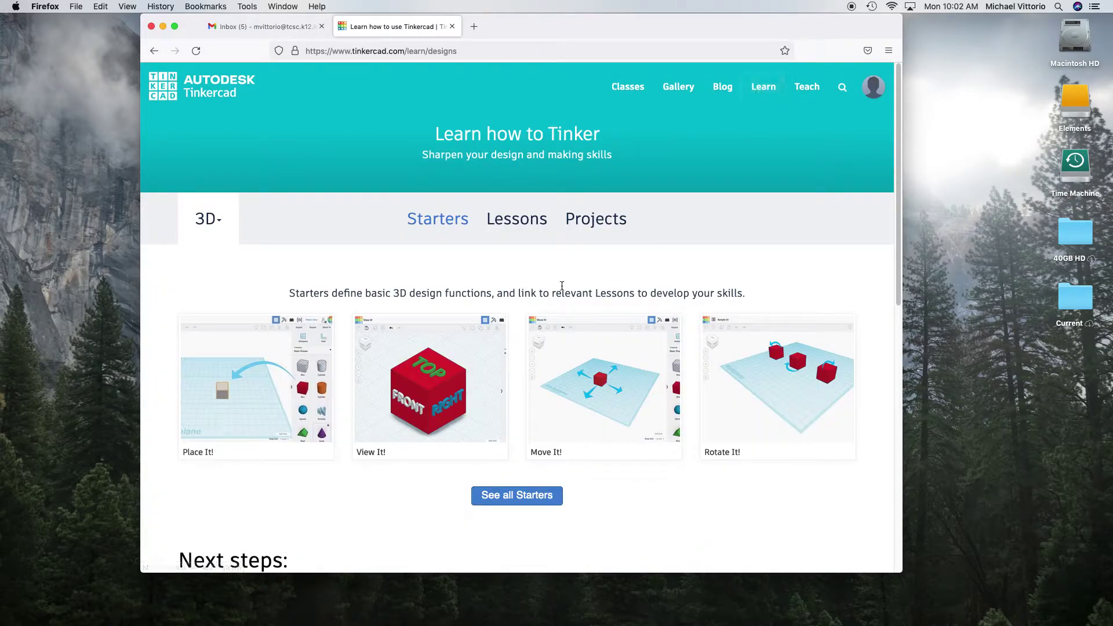
{"action": "left_click", "coordinate": [511, 500]}
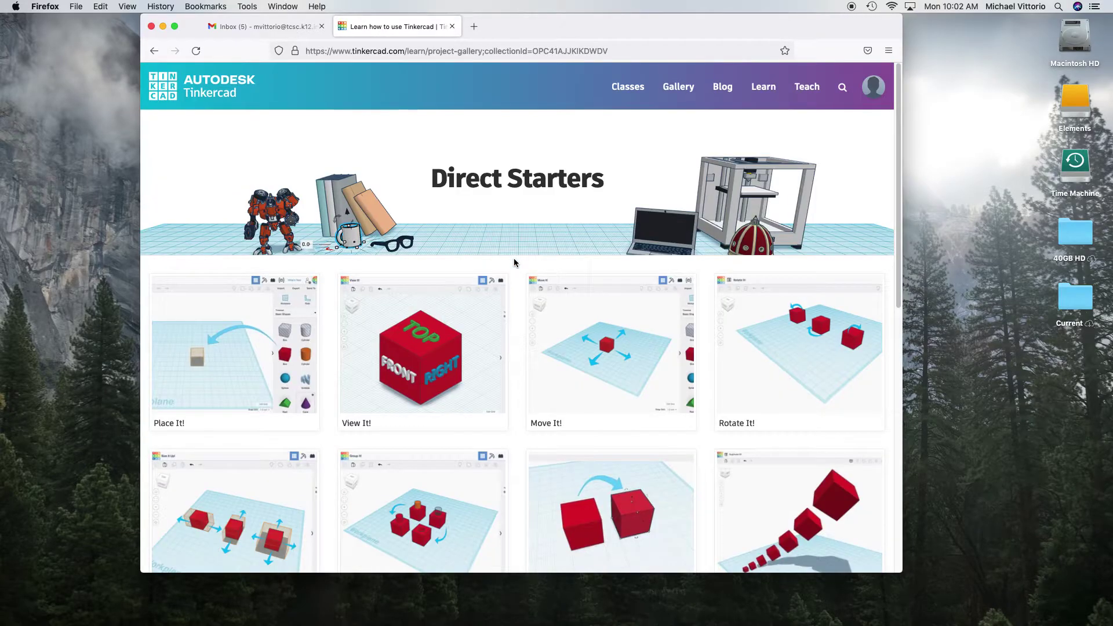
{"action": "scroll", "coordinate": [514, 262], "scroll_direction": "down", "scroll_amount": 5}
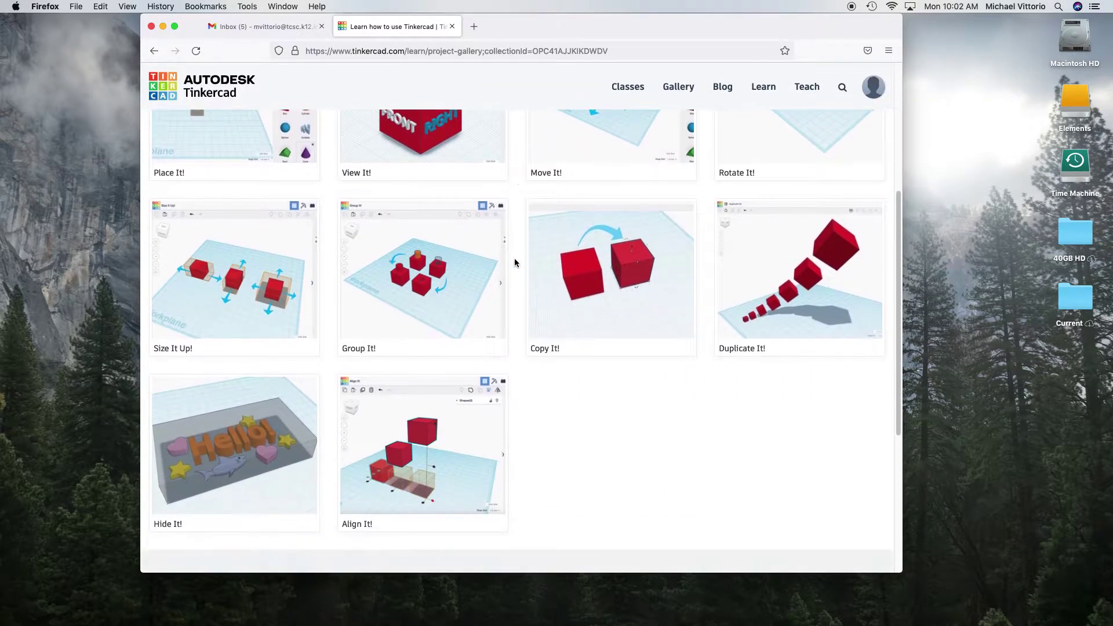
{"action": "scroll", "coordinate": [514, 261], "scroll_direction": "up", "scroll_amount": 5}
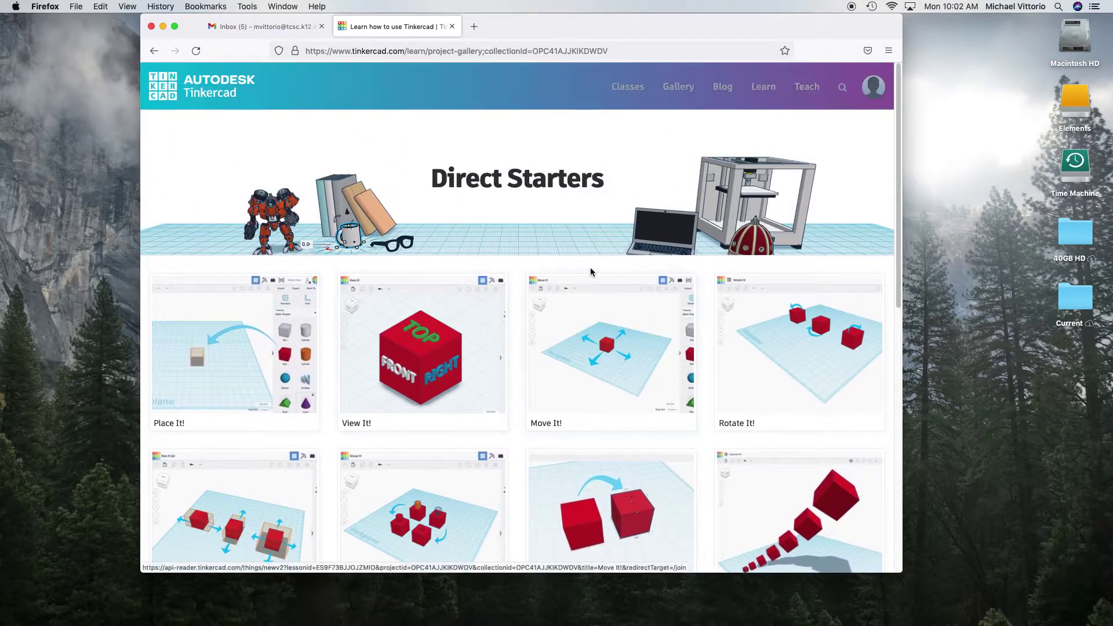
Browse the full list of 3D lessons and open the Learning the Moves lesson.
{"action": "left_click", "coordinate": [755, 94]}
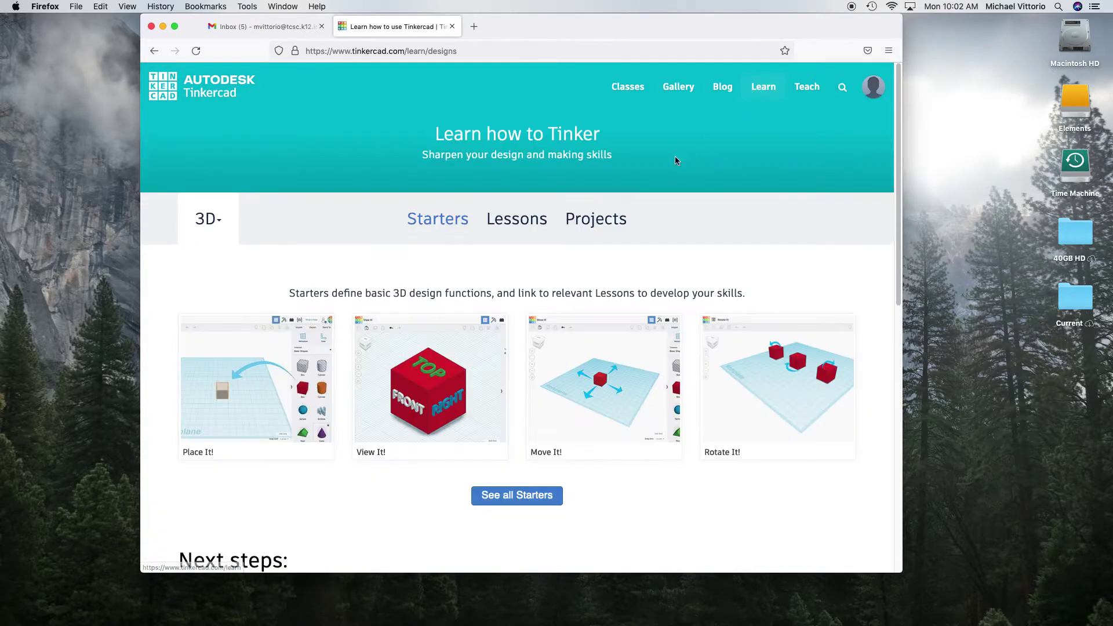
{"action": "left_click", "coordinate": [517, 223]}
{"action": "scroll", "coordinate": [518, 278], "scroll_direction": "down", "scroll_amount": 5}
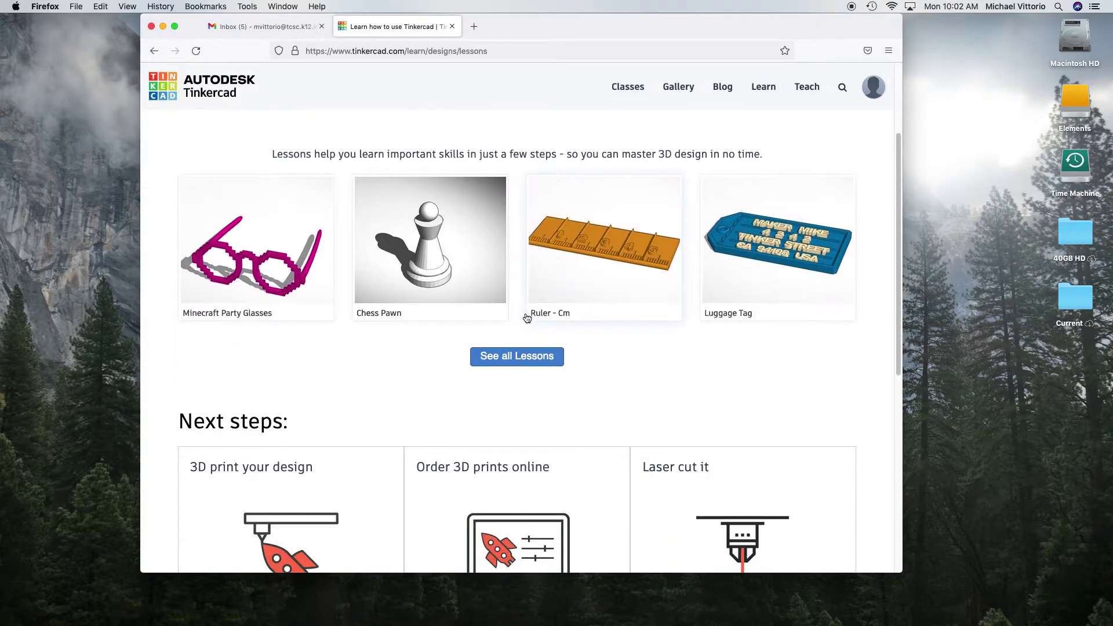
{"action": "left_click", "coordinate": [521, 262]}
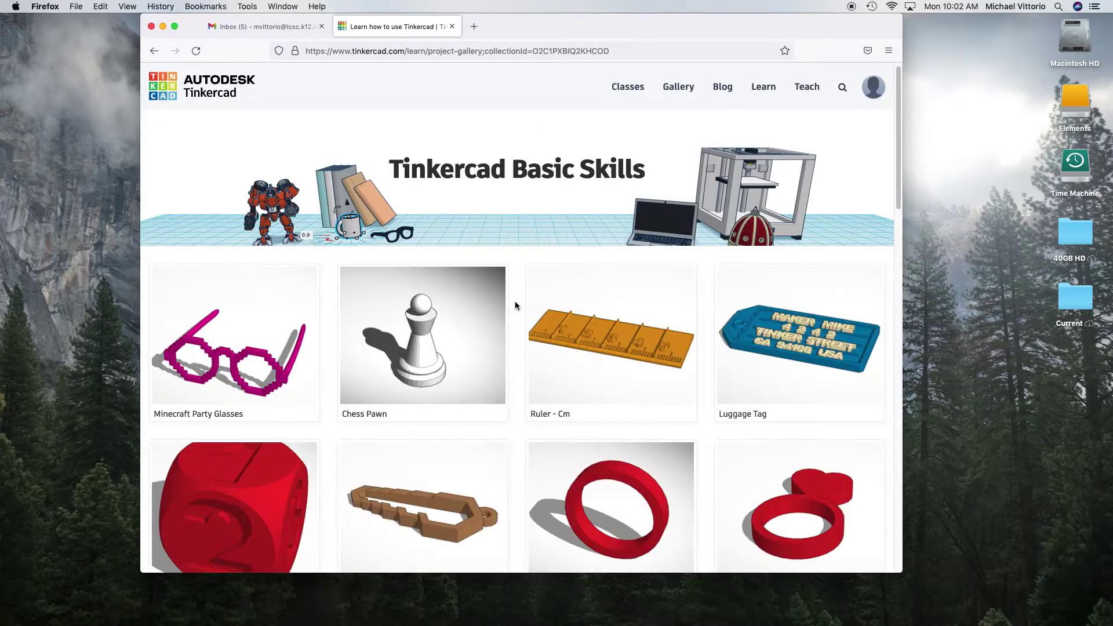
{"action": "scroll", "coordinate": [515, 300], "scroll_direction": "down", "scroll_amount": 8}
{"action": "scroll", "coordinate": [515, 306], "scroll_direction": "down", "scroll_amount": 9}
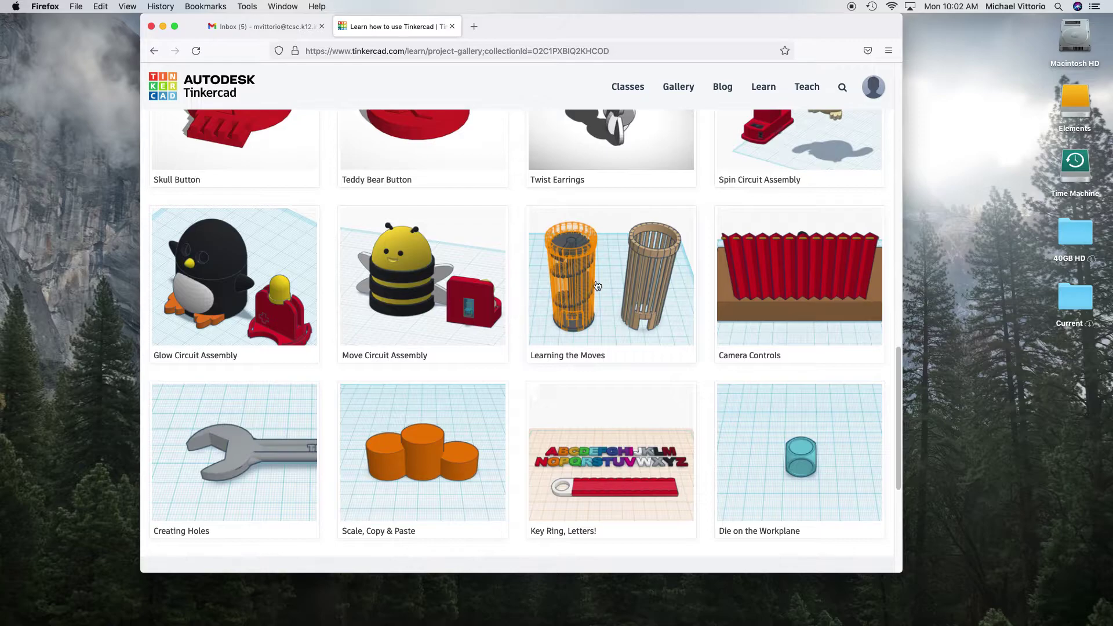
{"action": "left_click", "coordinate": [598, 308]}
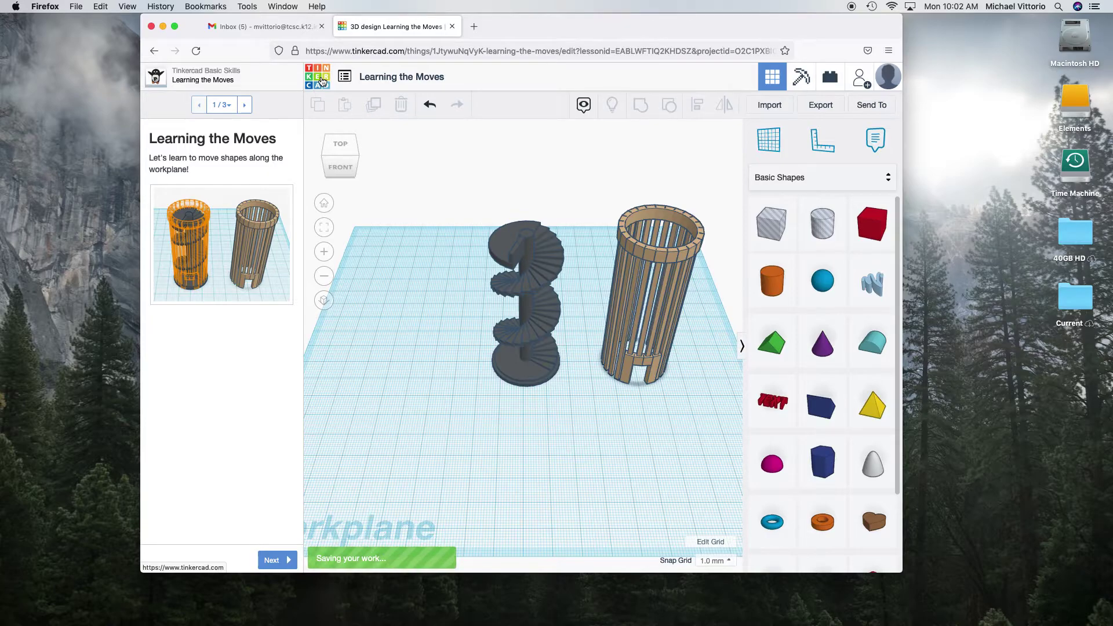
Leave the lesson, open the Place It! starter from the full starters list, and reset its progress.
{"action": "left_click", "coordinate": [323, 80]}
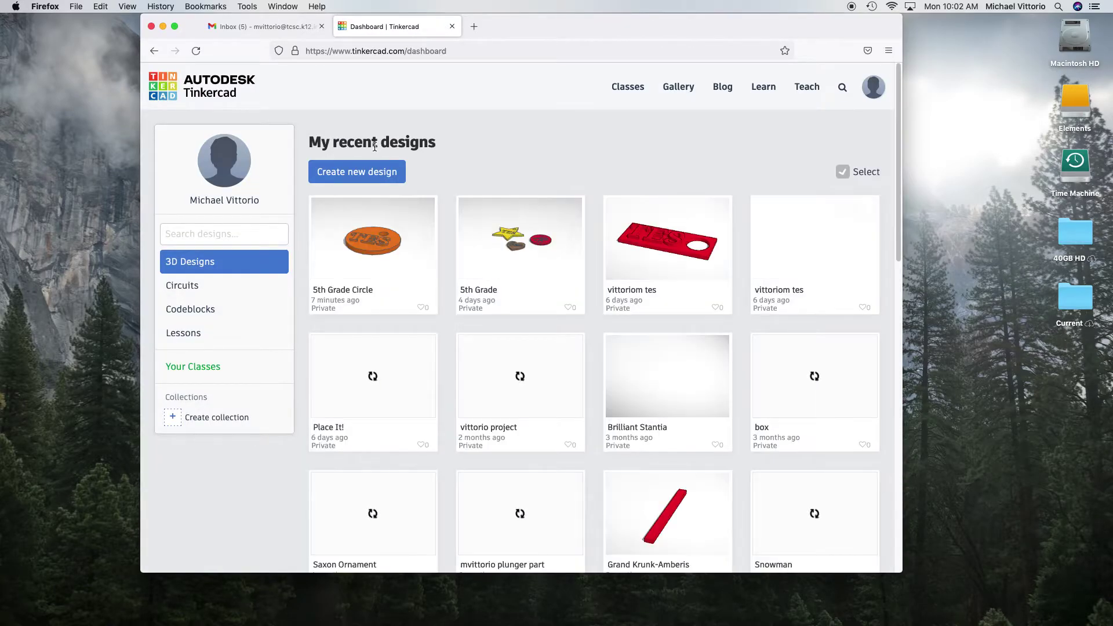
{"action": "left_click", "coordinate": [764, 87]}
{"action": "left_click", "coordinate": [516, 503]}
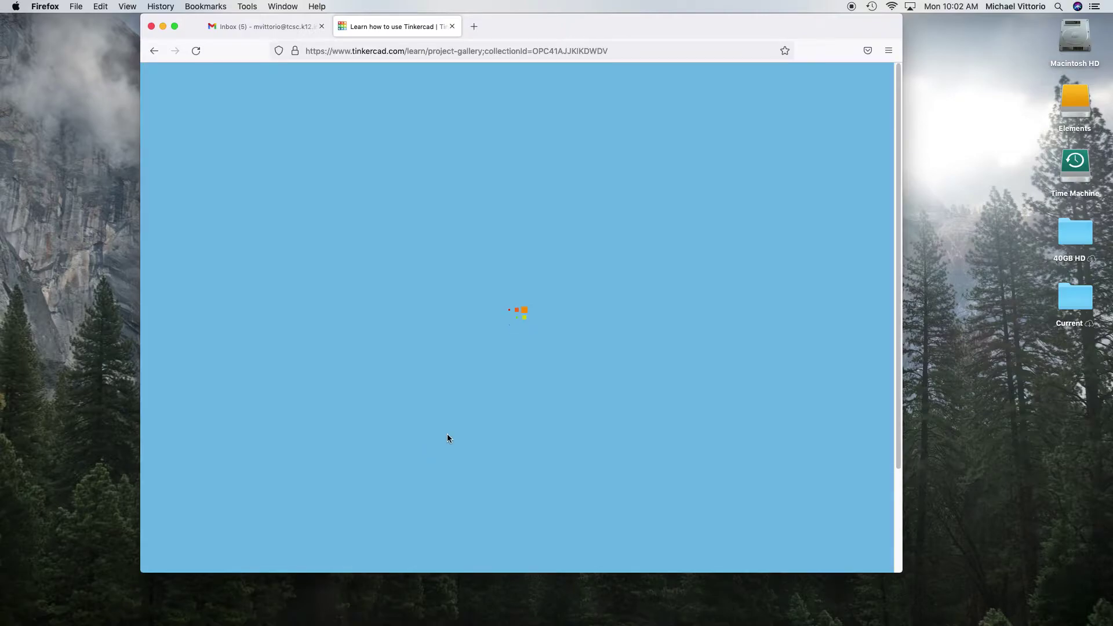
{"action": "scroll", "coordinate": [461, 423], "scroll_direction": "down", "scroll_amount": 5}
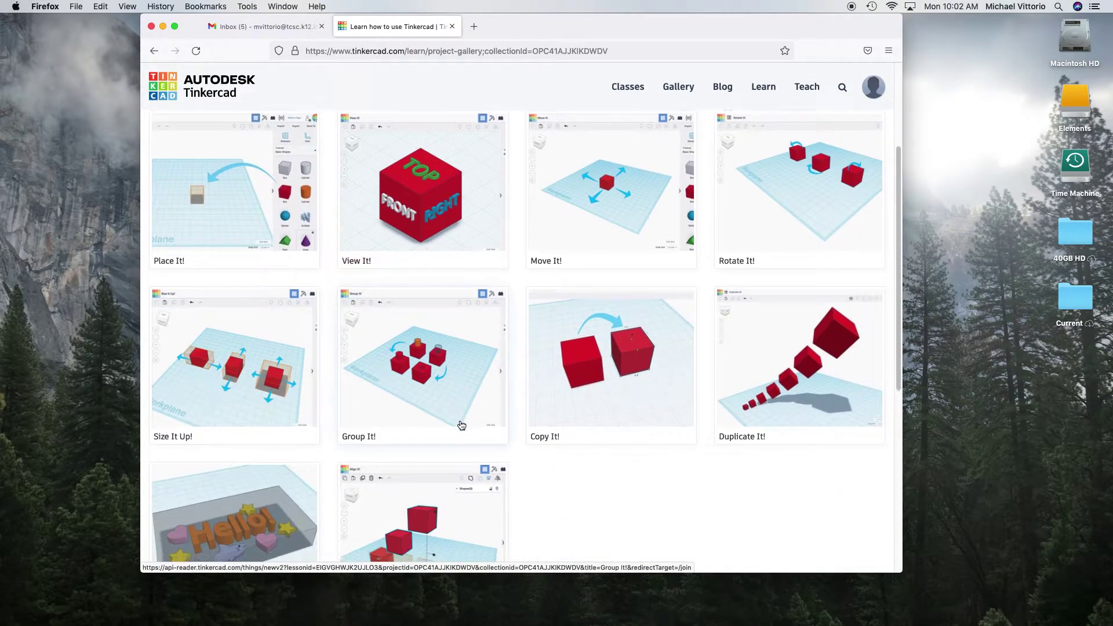
{"action": "scroll", "coordinate": [462, 425], "scroll_direction": "up", "scroll_amount": 1}
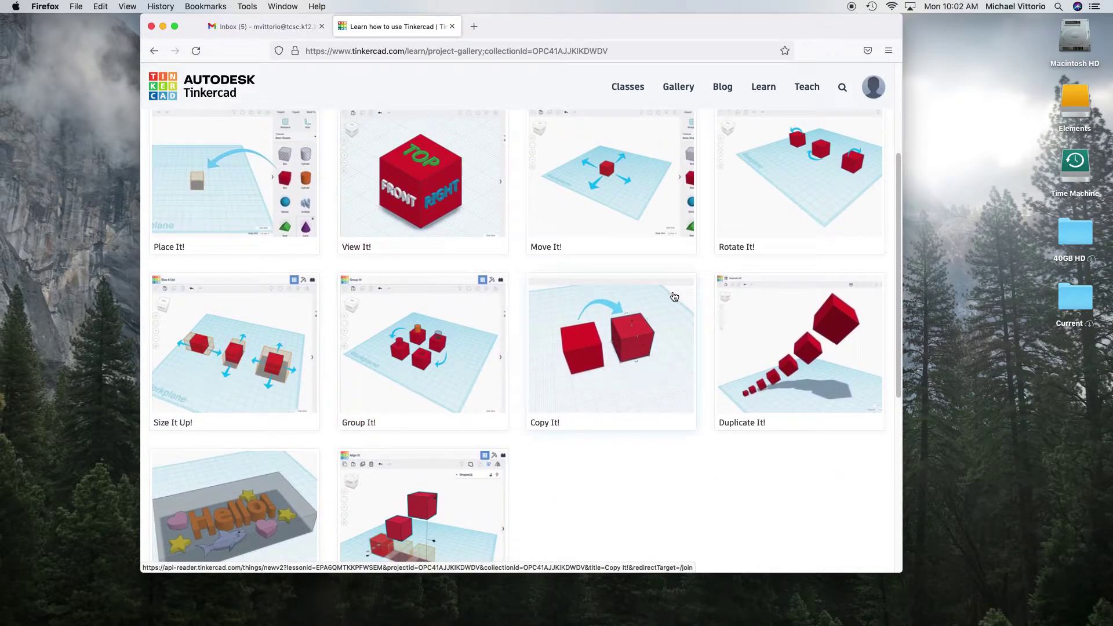
{"action": "left_click", "coordinate": [240, 201]}
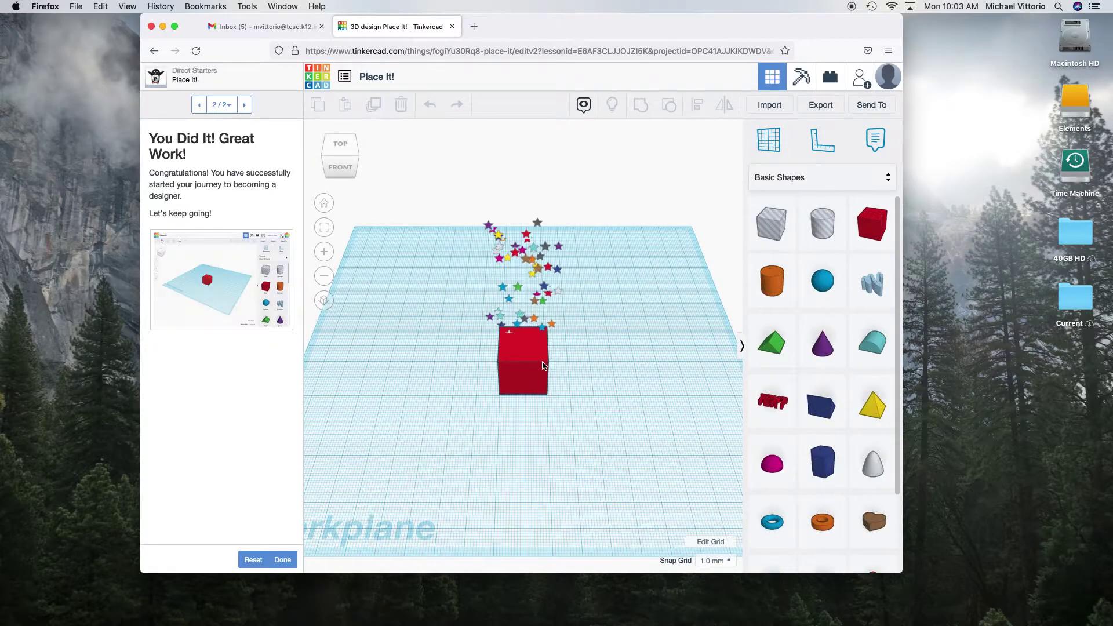
{"action": "left_click", "coordinate": [253, 560]}
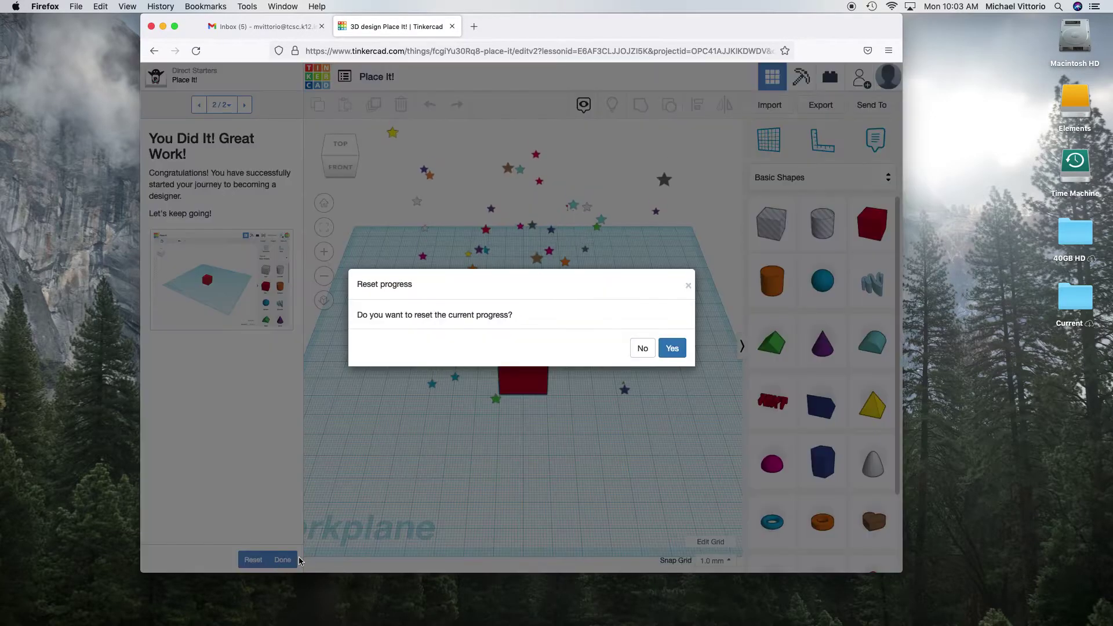
{"action": "left_click", "coordinate": [672, 348]}
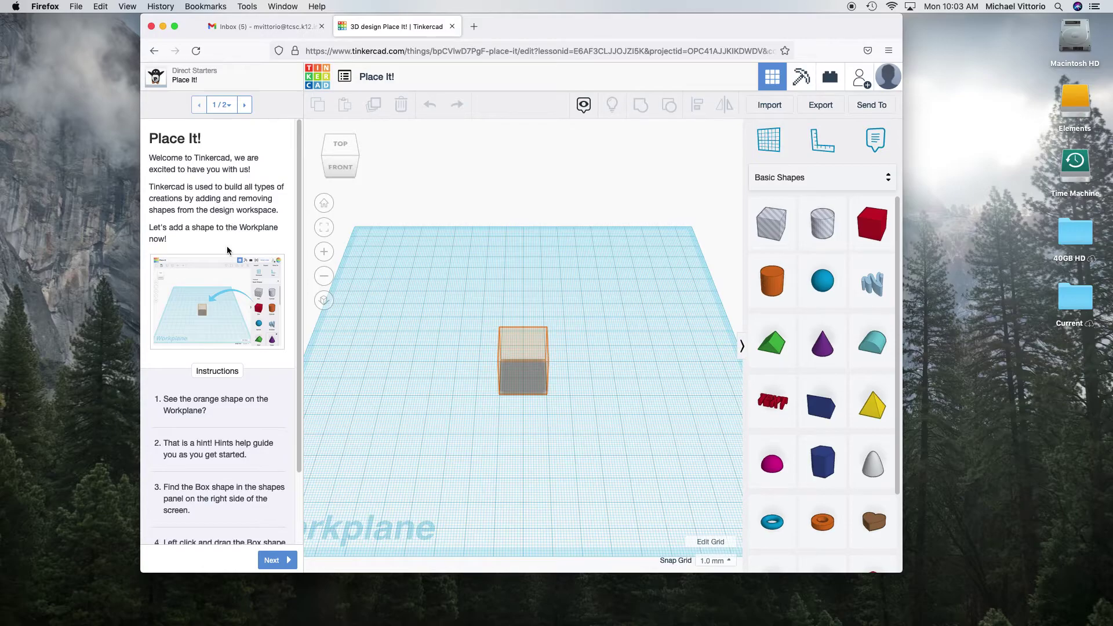
Follow the Place It! instructions and place a red Box on the orange hint on the Workplane.
{"action": "scroll", "coordinate": [212, 405], "scroll_direction": "down", "scroll_amount": 3}
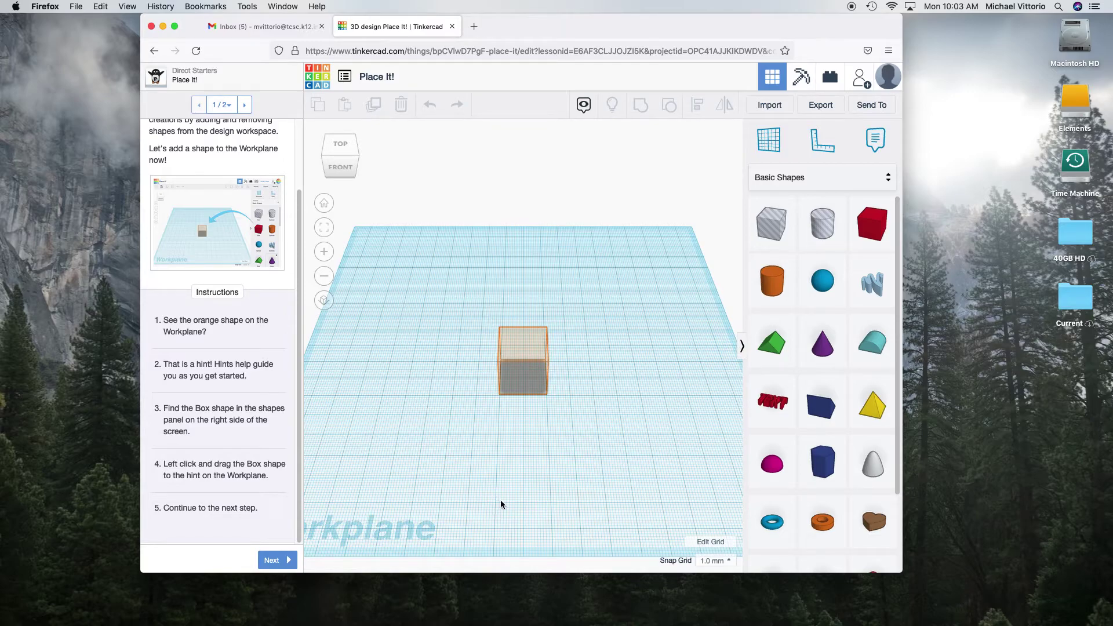
{"action": "right_click_drag", "start_coordinate": [518, 509], "coordinate": [512, 447]}
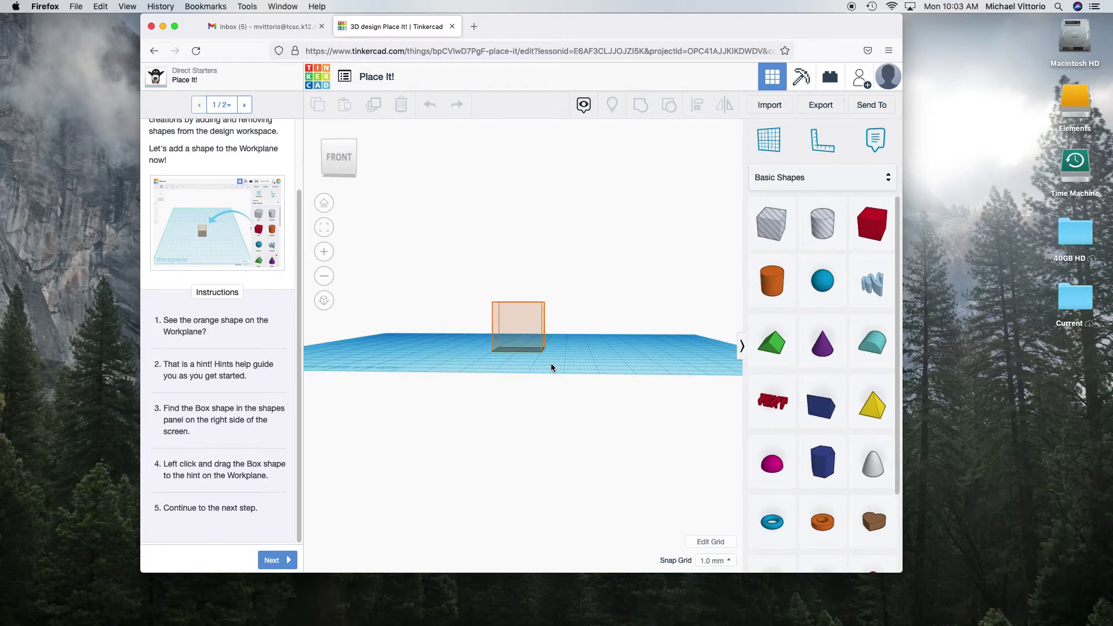
{"action": "right_click_drag", "start_coordinate": [568, 351], "coordinate": [586, 433]}
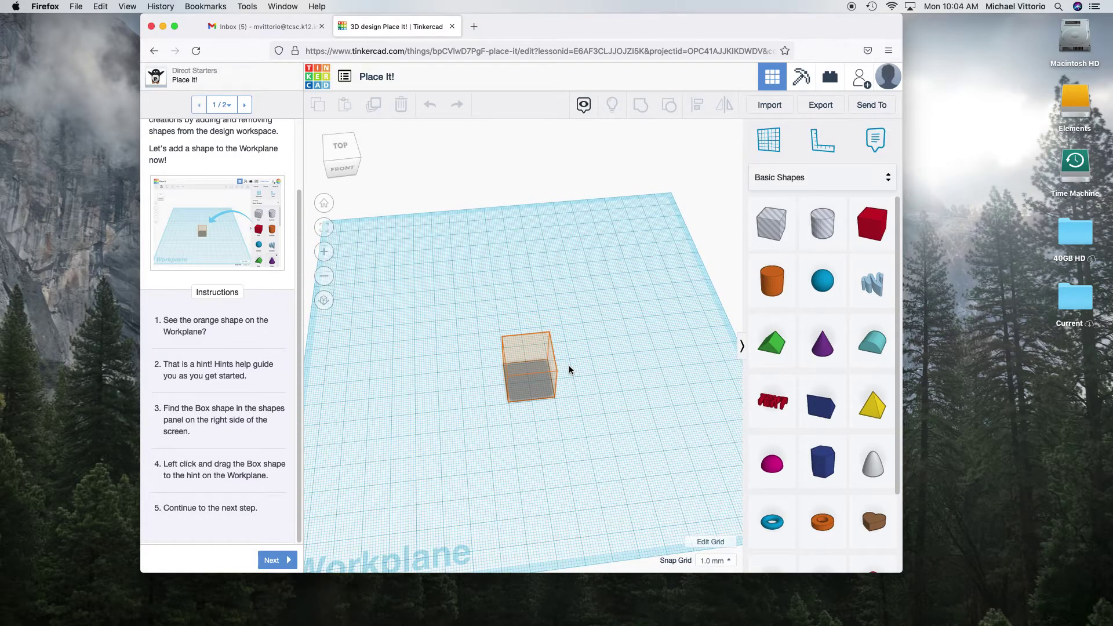
{"action": "right_click_drag", "start_coordinate": [485, 368], "coordinate": [450, 414]}
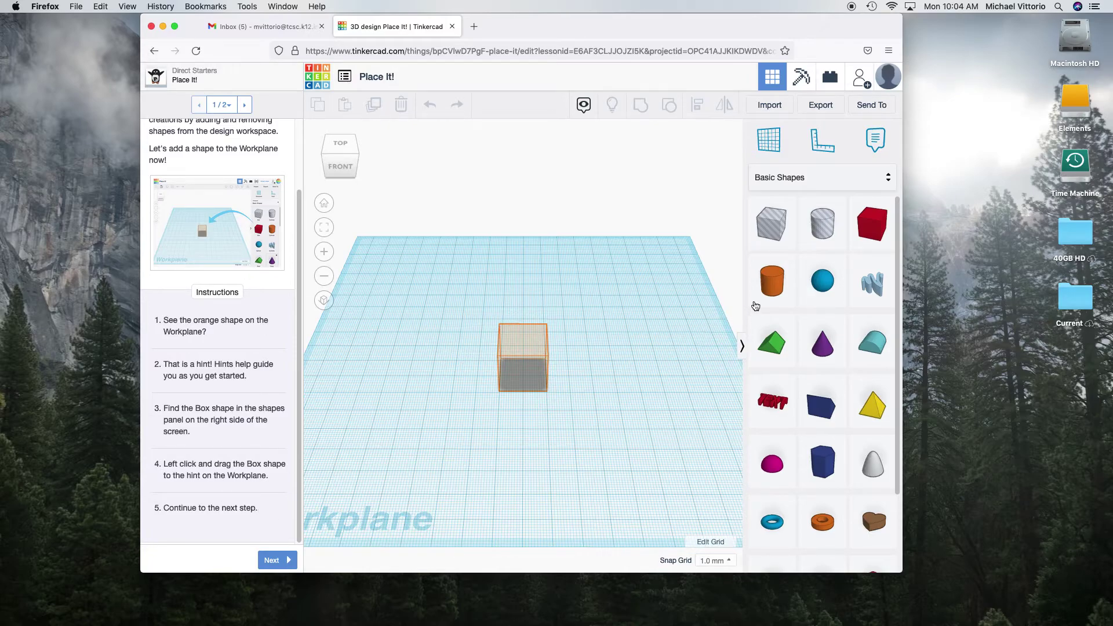
{"action": "left_click_drag", "start_coordinate": [873, 226], "coordinate": [524, 378]}
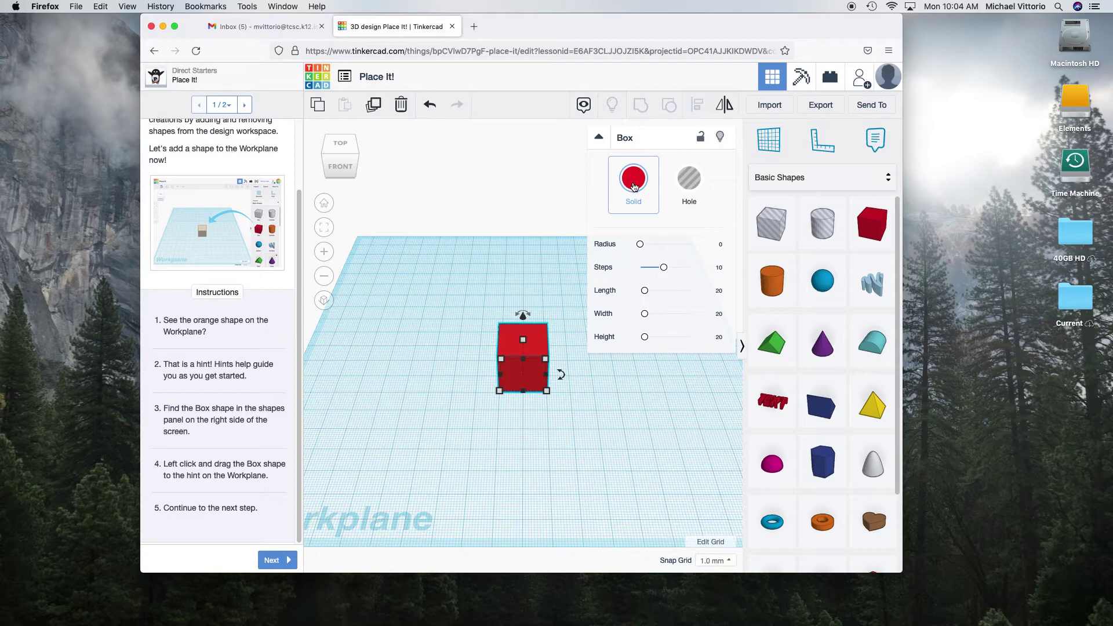
Switch the box to a hole, return it to solid, and color it green.
{"action": "left_click", "coordinate": [679, 185]}
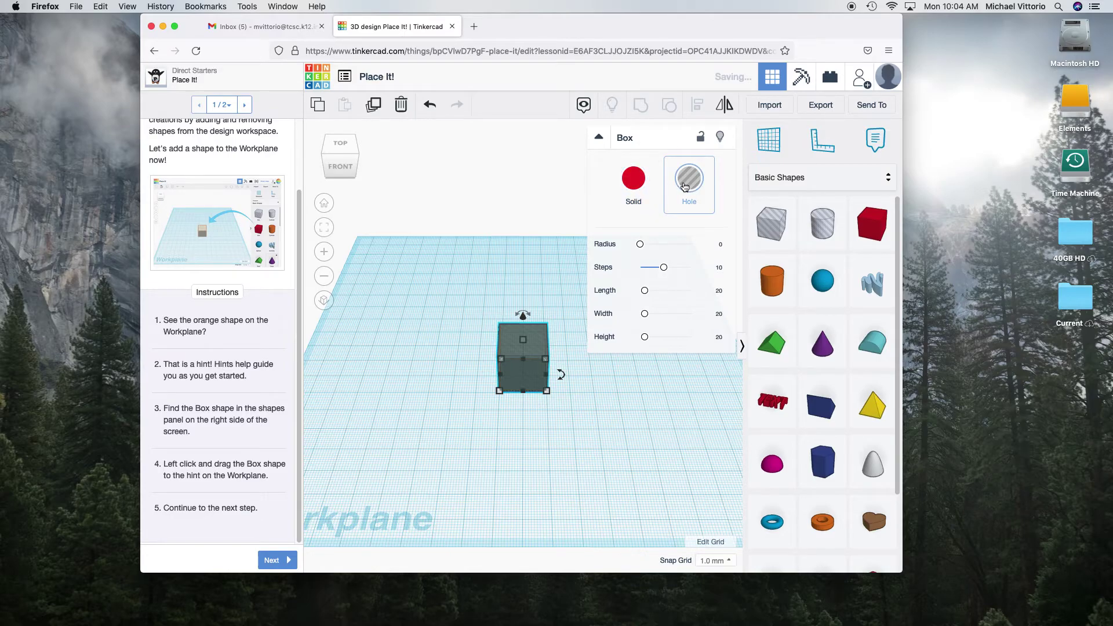
{"action": "left_click", "coordinate": [634, 178]}
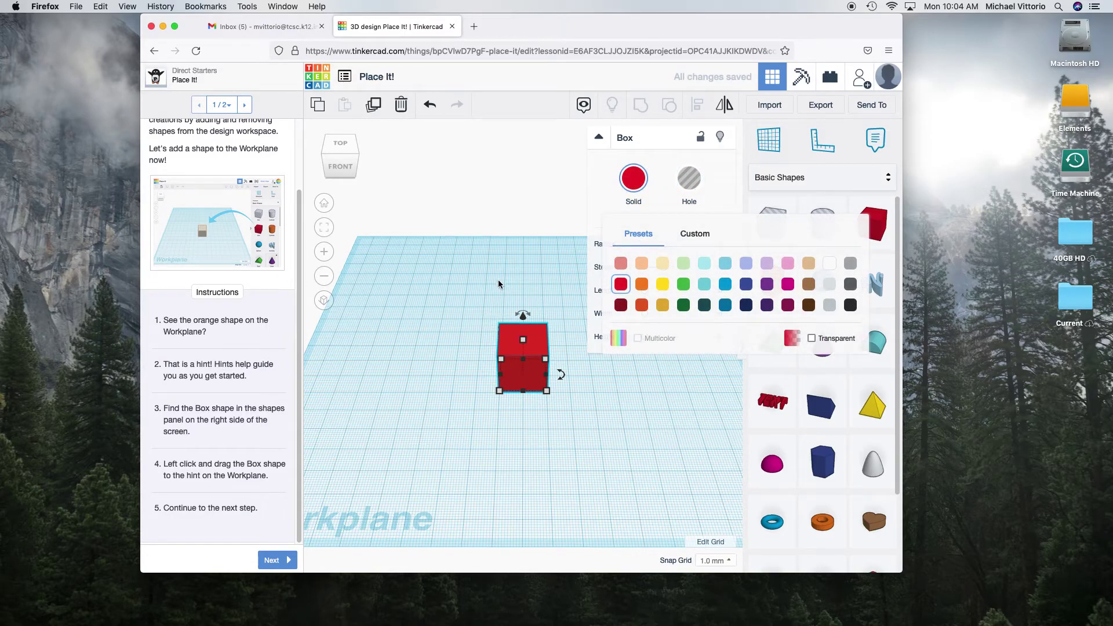
{"action": "left_click", "coordinate": [683, 283]}
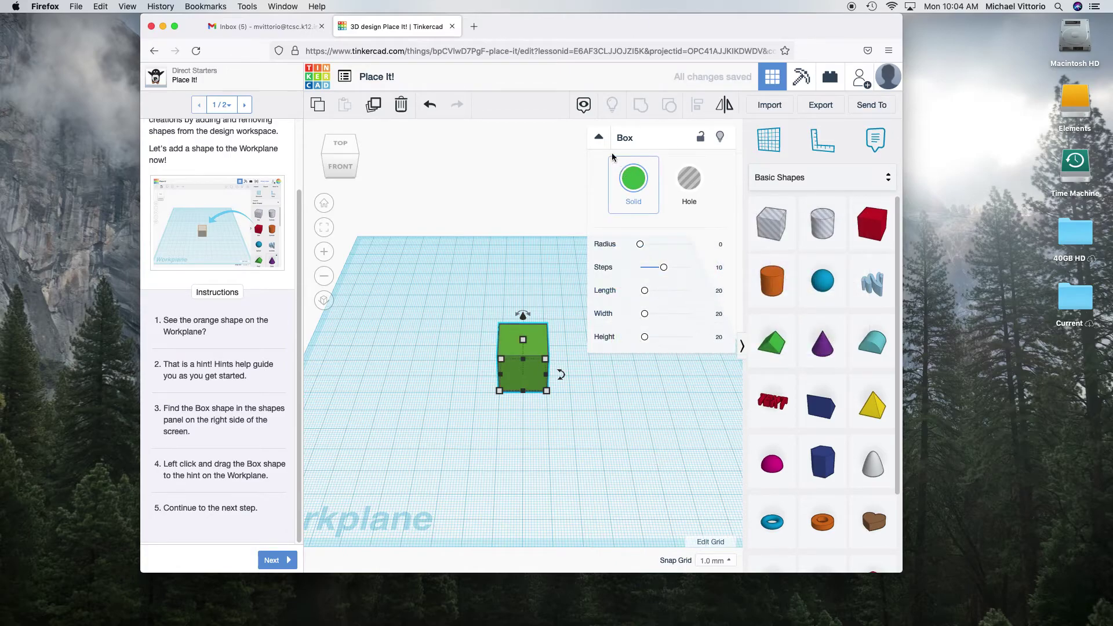
Collapse the box's shape settings and advance the Place It! tutorial to its final page.
{"action": "left_click", "coordinate": [599, 139]}
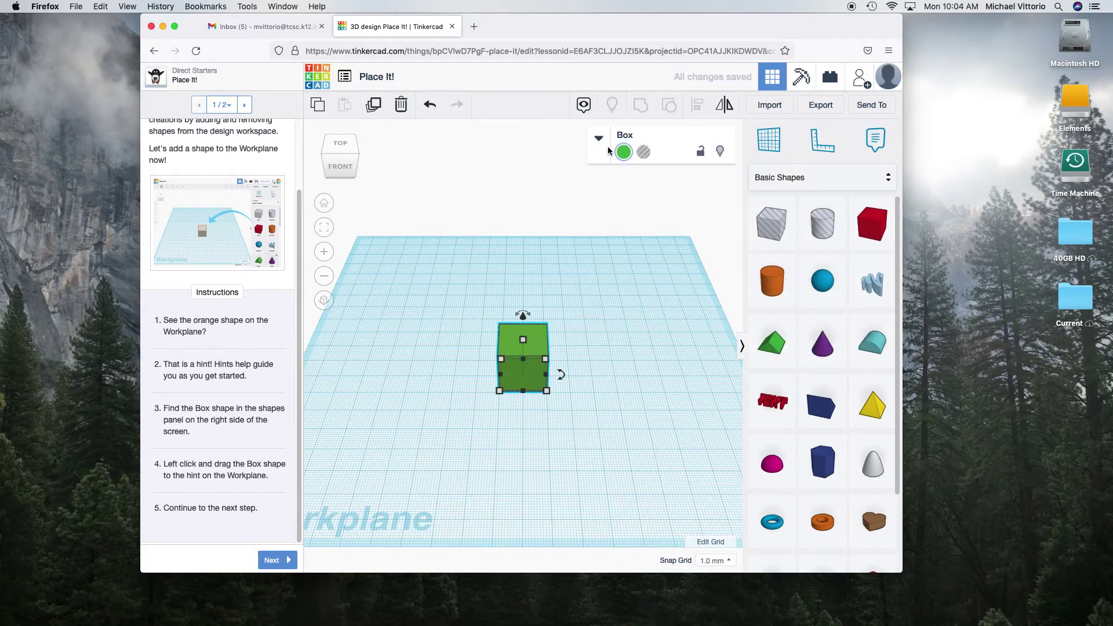
{"action": "left_click", "coordinate": [601, 142]}
{"action": "left_click", "coordinate": [600, 140]}
{"action": "left_click", "coordinate": [270, 561]}
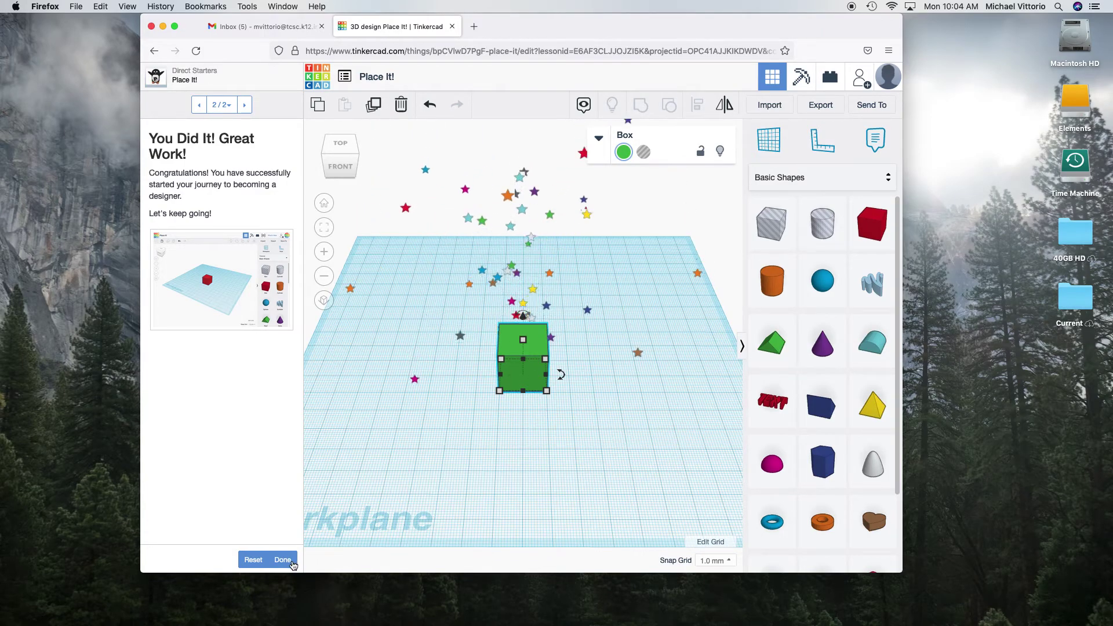
Finish the Place It! lesson and continue to the View It! project, reading through its first page of instructions.
{"action": "left_click", "coordinate": [284, 560]}
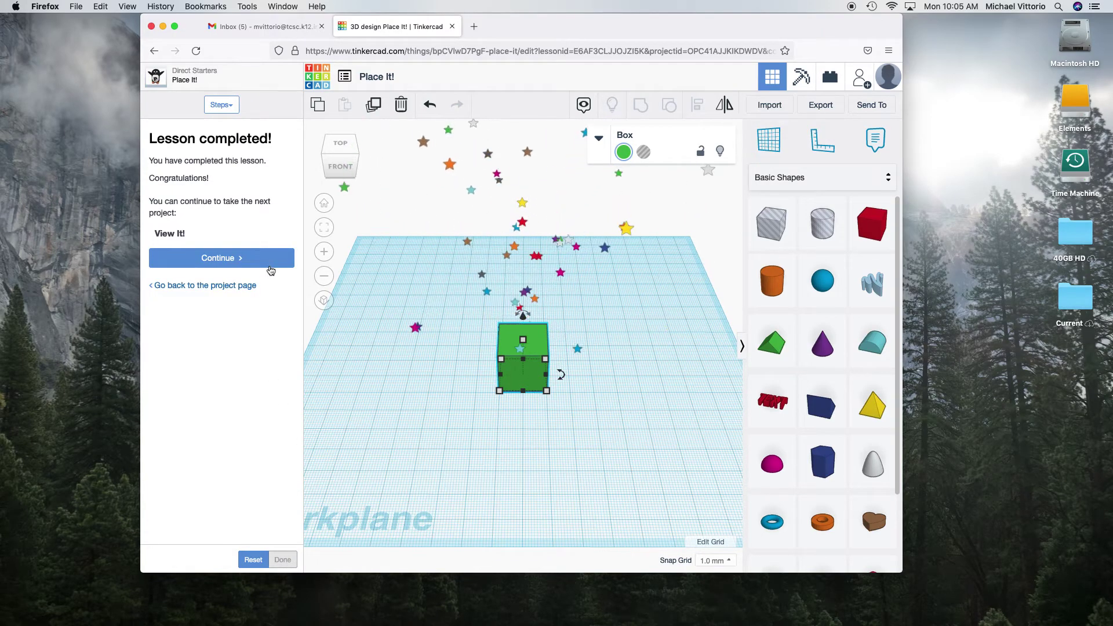
{"action": "left_click", "coordinate": [269, 262]}
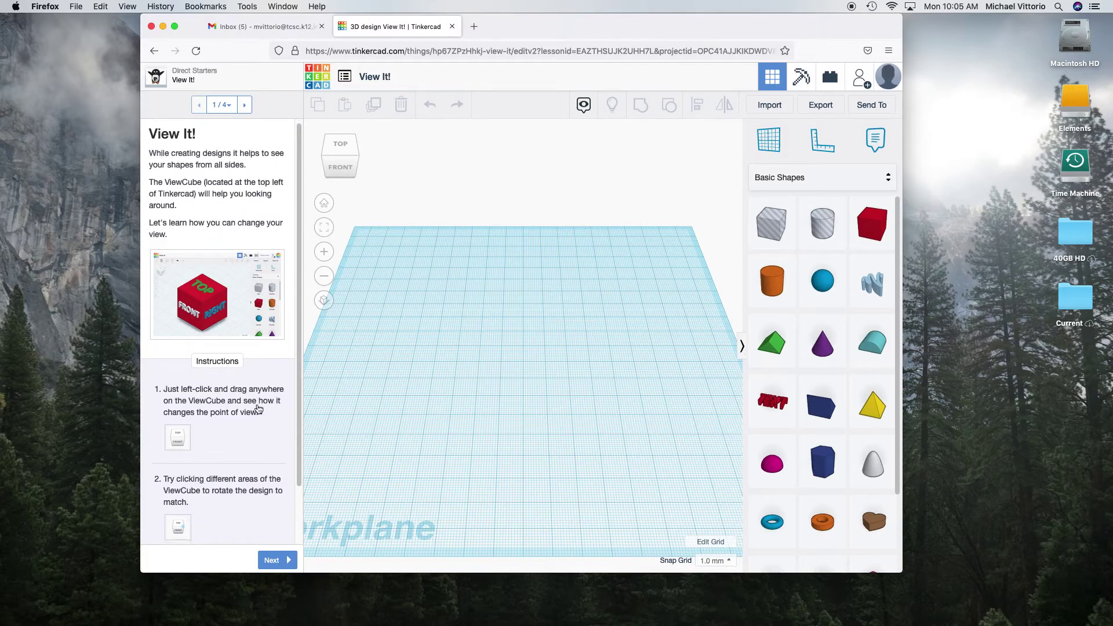
{"action": "scroll", "coordinate": [255, 400], "scroll_direction": "down", "scroll_amount": 3}
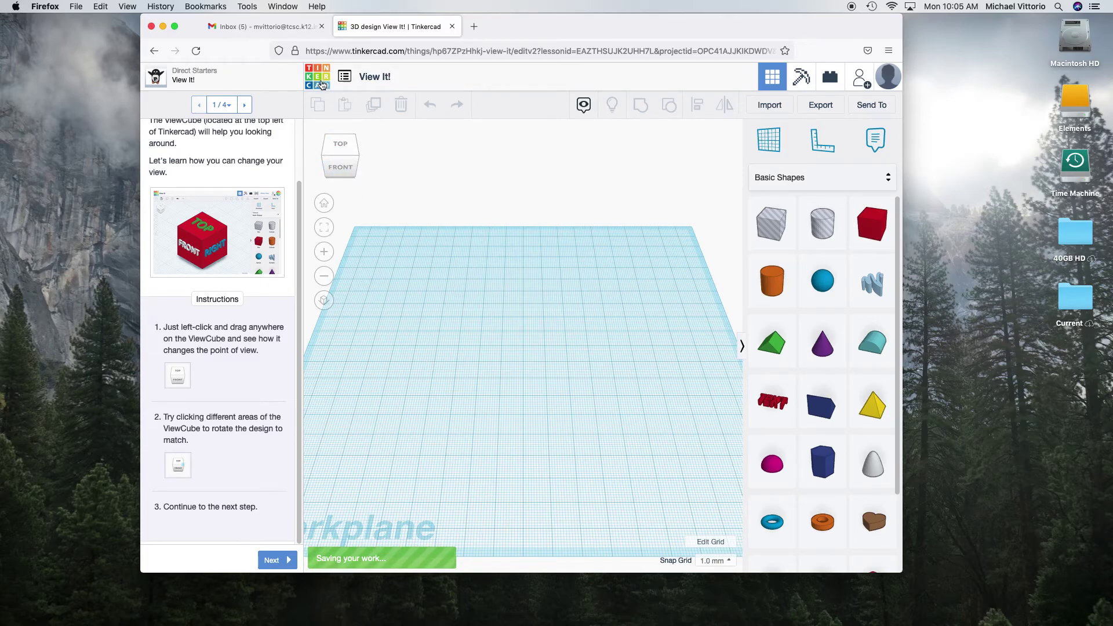
Leave the View It! lesson for the dashboard and open the full Direct Starters list from the Learn section.
{"action": "left_click", "coordinate": [320, 83]}
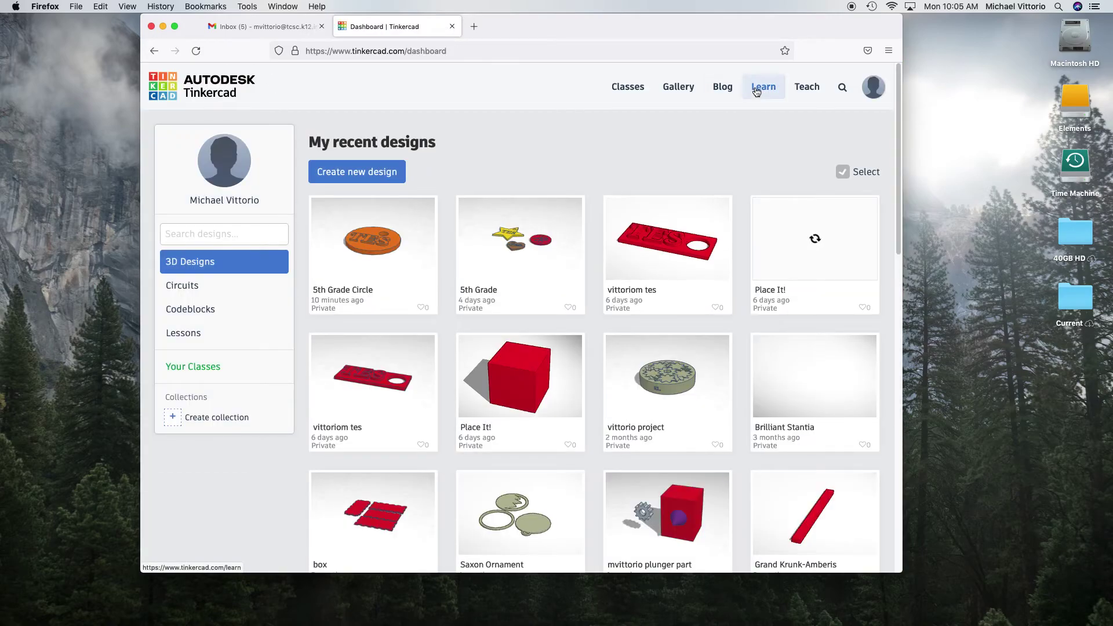
{"action": "left_click", "coordinate": [756, 89]}
{"action": "left_click", "coordinate": [516, 495]}
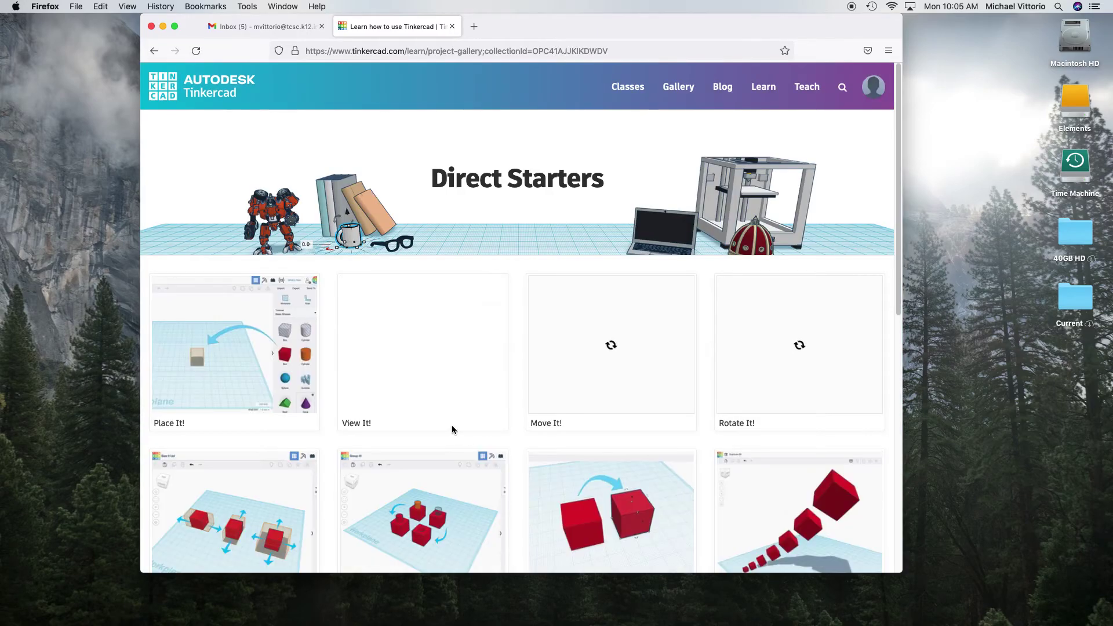
Look through the Direct Starters lessons from Place It! to Align It! and return to the start of the list.
{"action": "scroll", "coordinate": [451, 432], "scroll_direction": "down", "scroll_amount": 5}
{"action": "scroll", "coordinate": [452, 439], "scroll_direction": "up", "scroll_amount": 1}
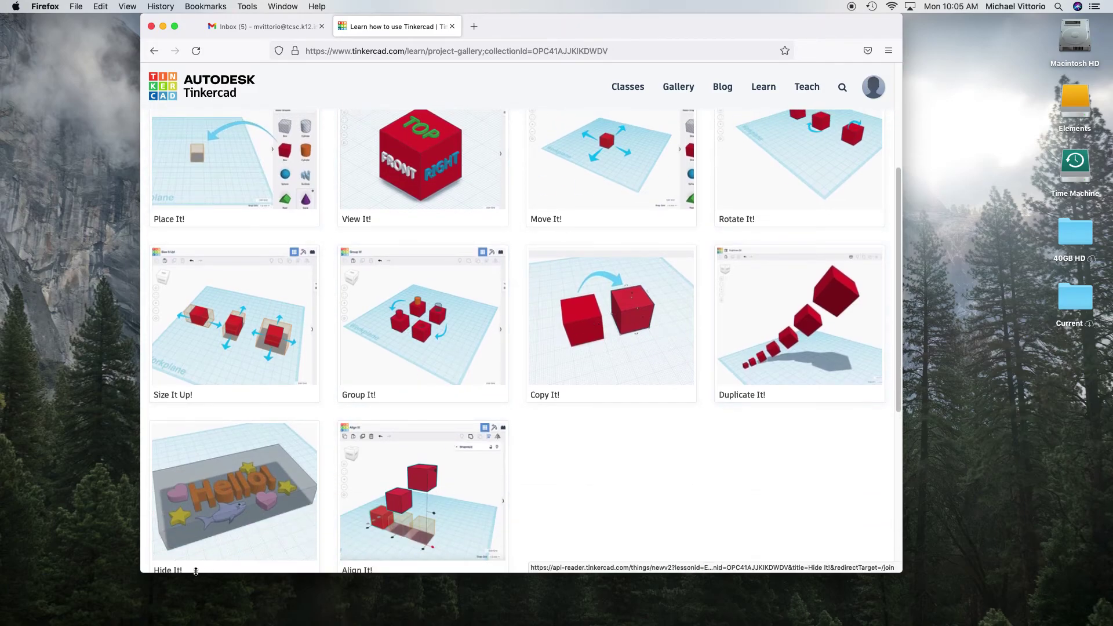
{"action": "scroll", "coordinate": [453, 510], "scroll_direction": "down", "scroll_amount": 3}
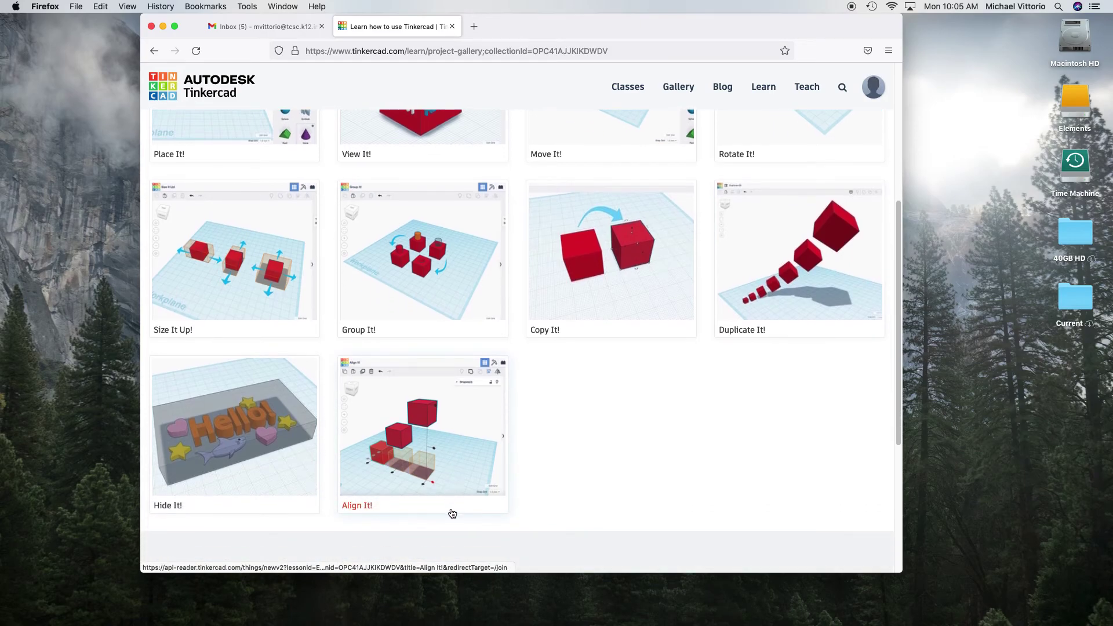
{"action": "scroll", "coordinate": [406, 486], "scroll_direction": "up", "scroll_amount": 1}
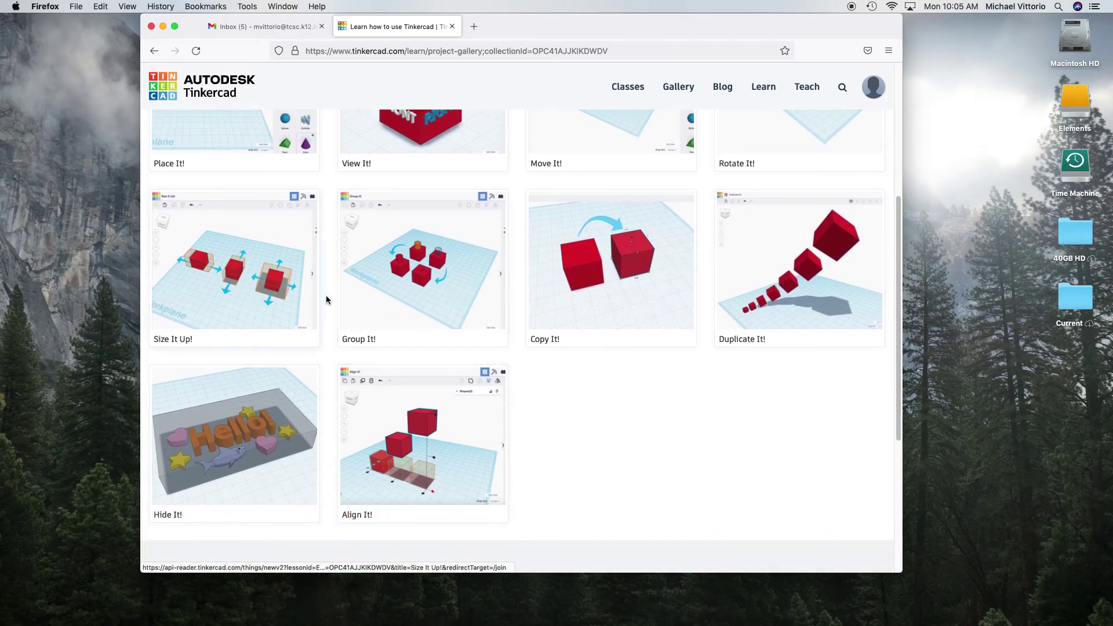
{"action": "scroll", "coordinate": [557, 421], "scroll_direction": "up", "scroll_amount": 5}
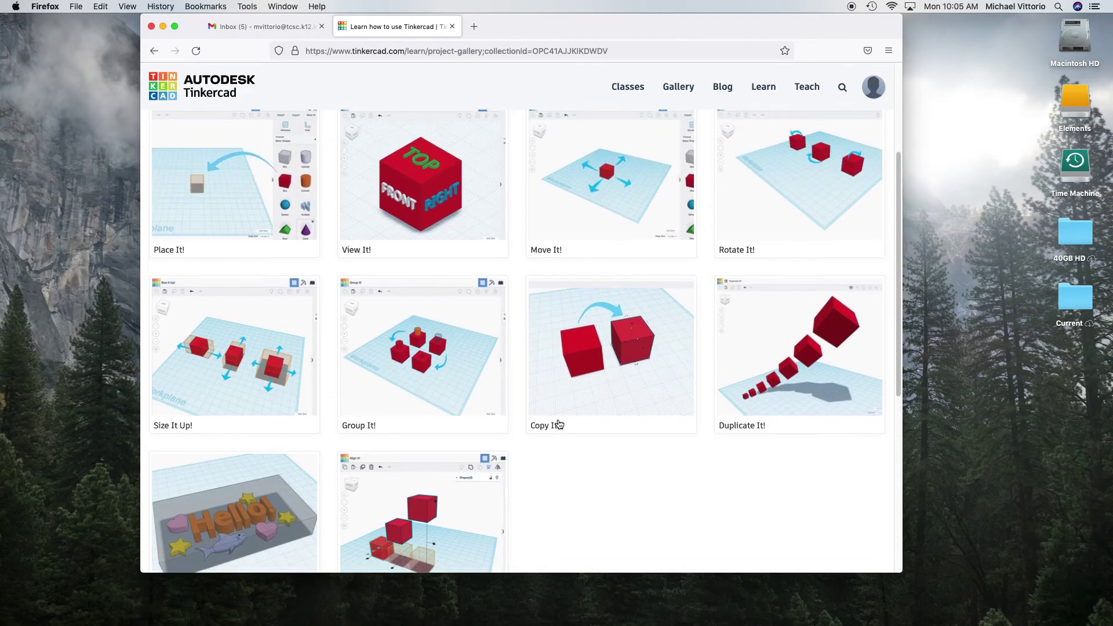
{"action": "scroll", "coordinate": [559, 425], "scroll_direction": "up", "scroll_amount": 2}
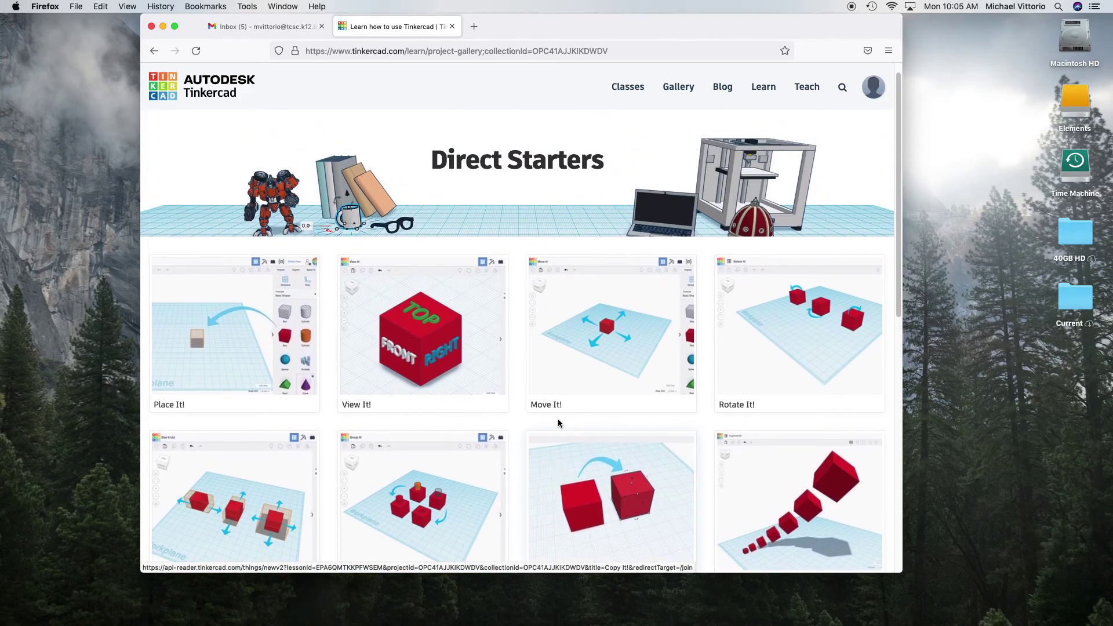